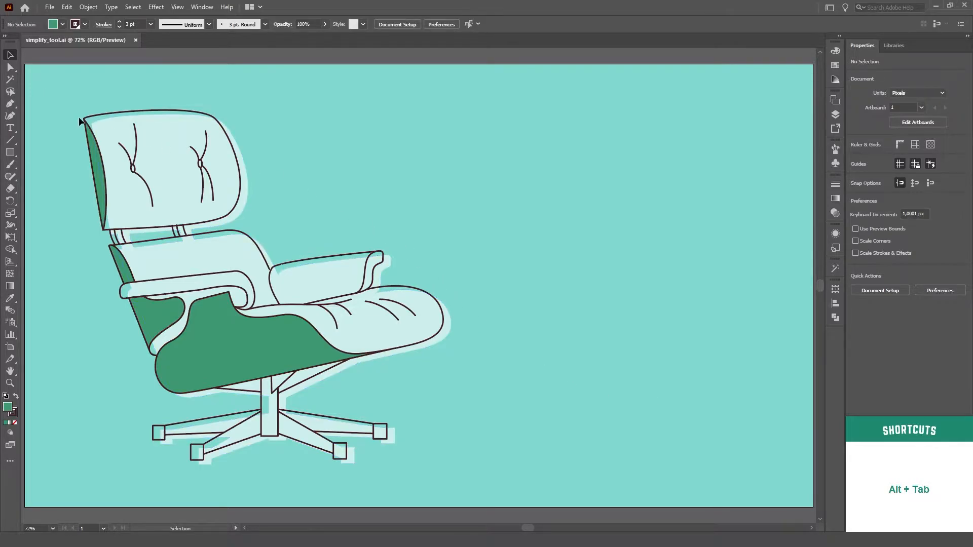
# Reveal the anchor points of all the chair artwork to inspect them, and deselect everything.
pyautogui.hotkey('ctrl', 'a')
pyautogui.press('a')
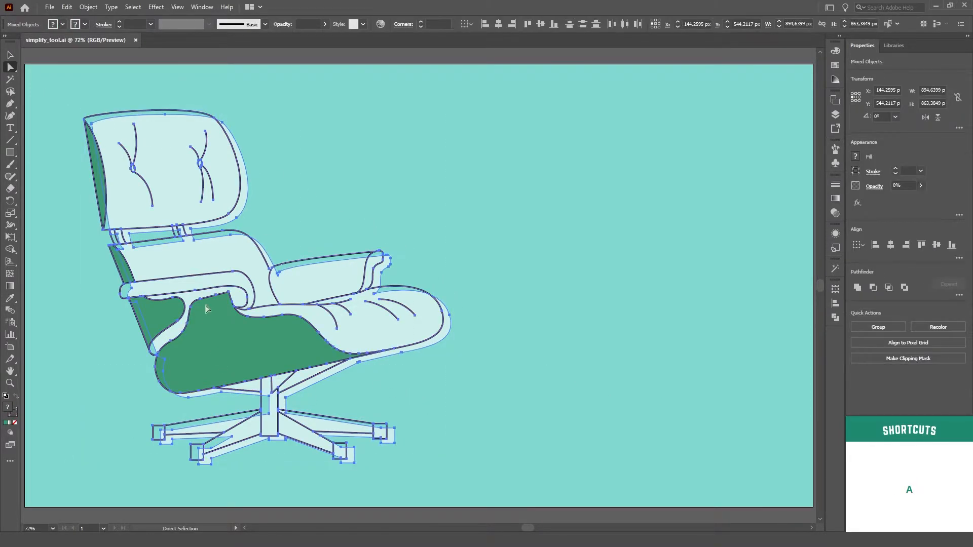
pyautogui.click(394, 381)
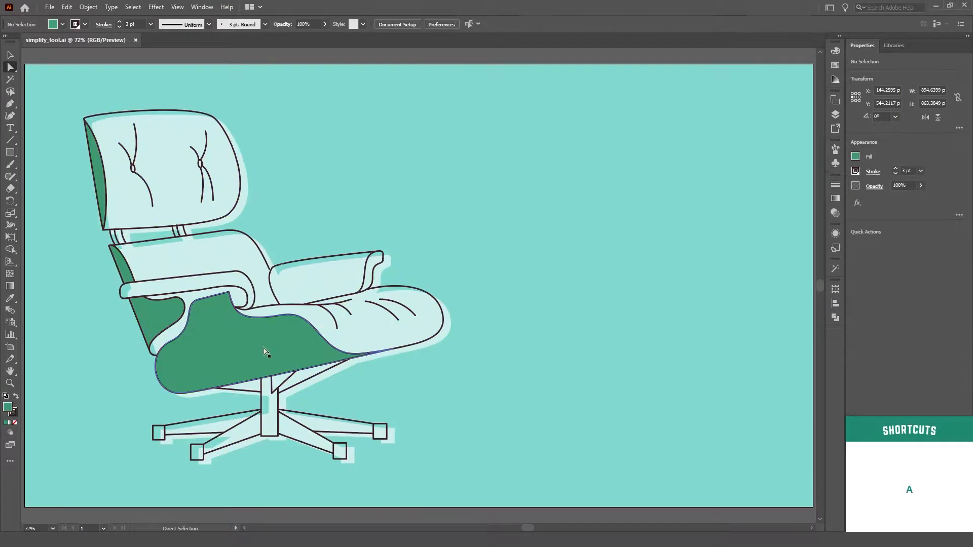
# Select the green seat shell with Direct Selection and examine the anchor points along its path up close.
pyautogui.keyDown('alt'); pyautogui.scroll(1, 223, 349); pyautogui.keyUp('alt')
pyautogui.keyDown('alt'); pyautogui.scroll(2, 223, 350); pyautogui.keyUp('alt')
pyautogui.click(311, 365)
pyautogui.moveTo(311, 365); pyautogui.dragTo(558, 326)
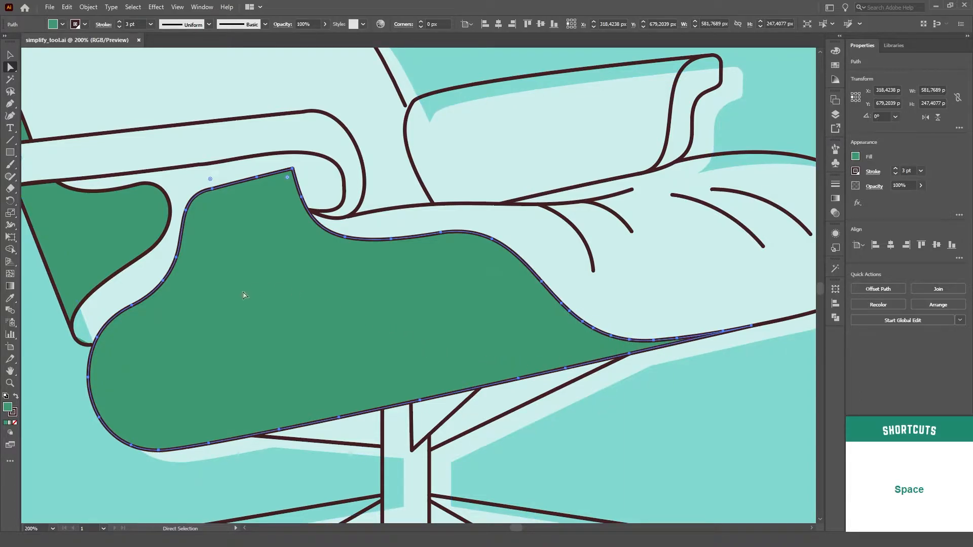
pyautogui.keyDown('alt'); pyautogui.scroll(-2, 220, 295); pyautogui.keyUp('alt')
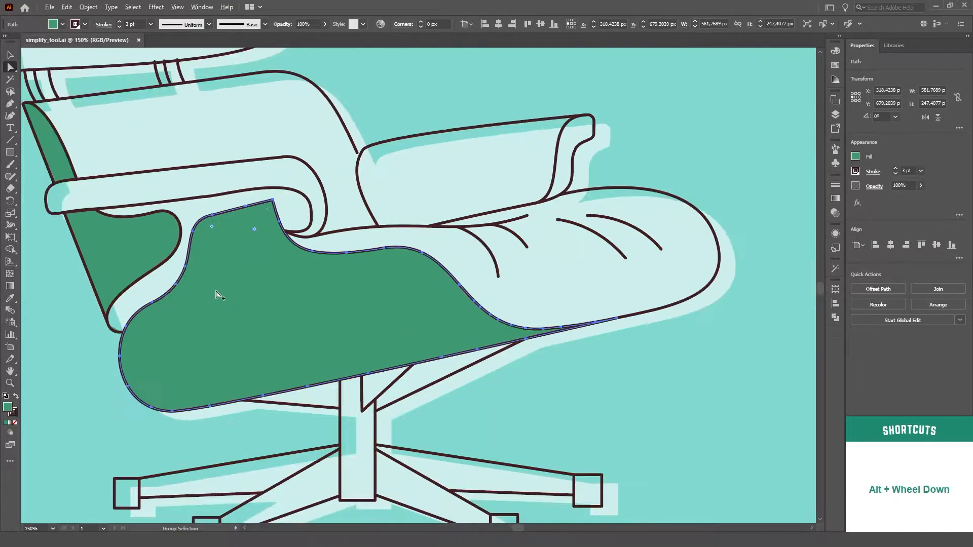
pyautogui.keyDown('alt'); pyautogui.scroll(-1, 219, 296); pyautogui.keyUp('alt')
pyautogui.moveTo(261, 302); pyautogui.dragTo(239, 302)
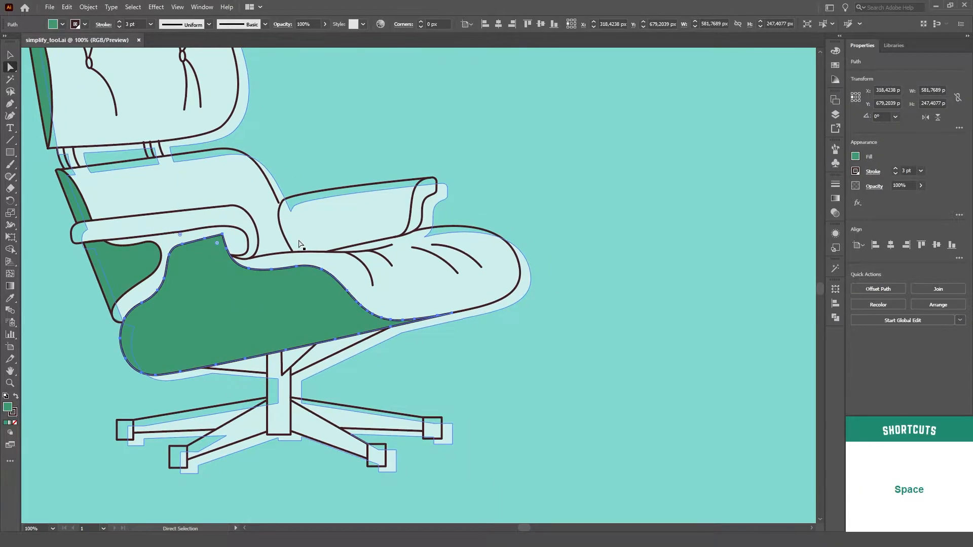
# Run Simplify on the green seat shell's path, try 14 points, and restore the automatic simplification.
pyautogui.press('v')
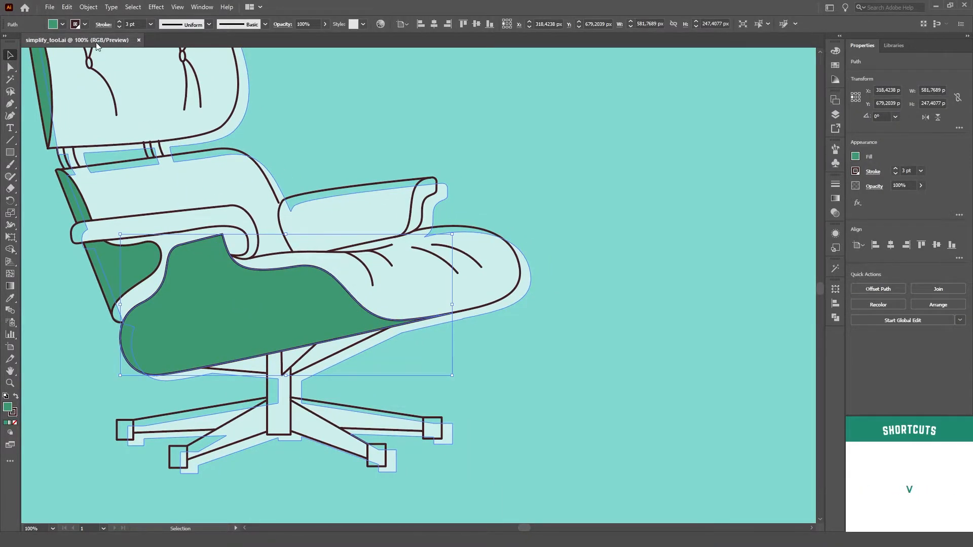
pyautogui.click(89, 8)
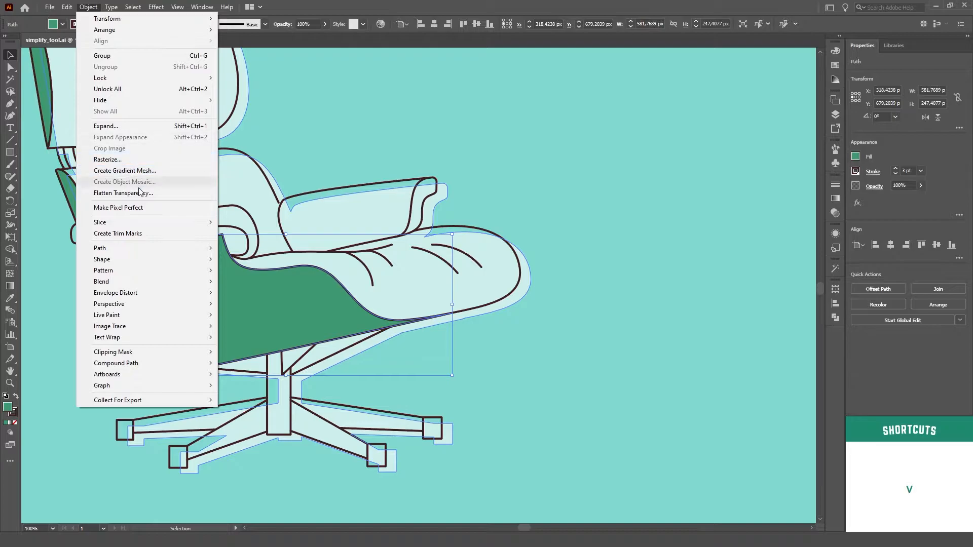
pyautogui.moveTo(145, 248)
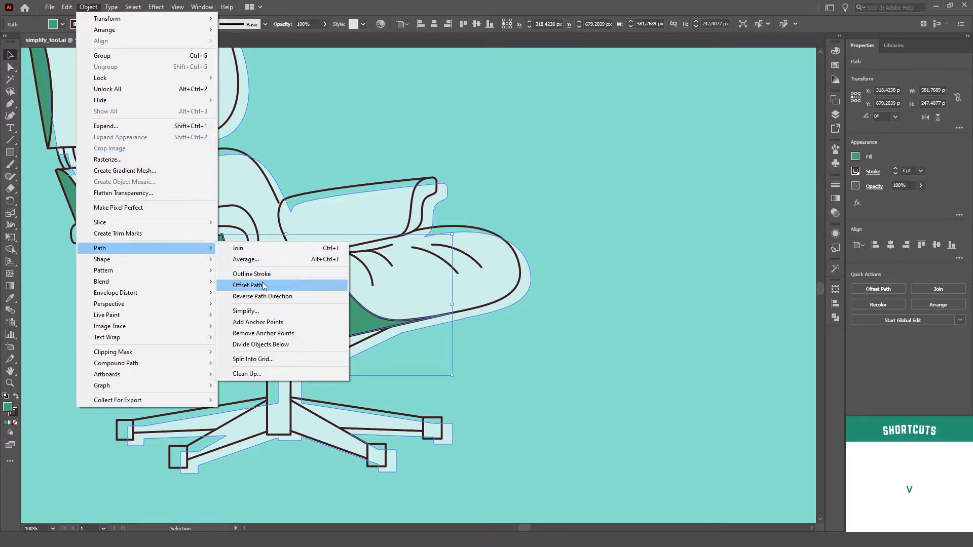
pyautogui.click(262, 312)
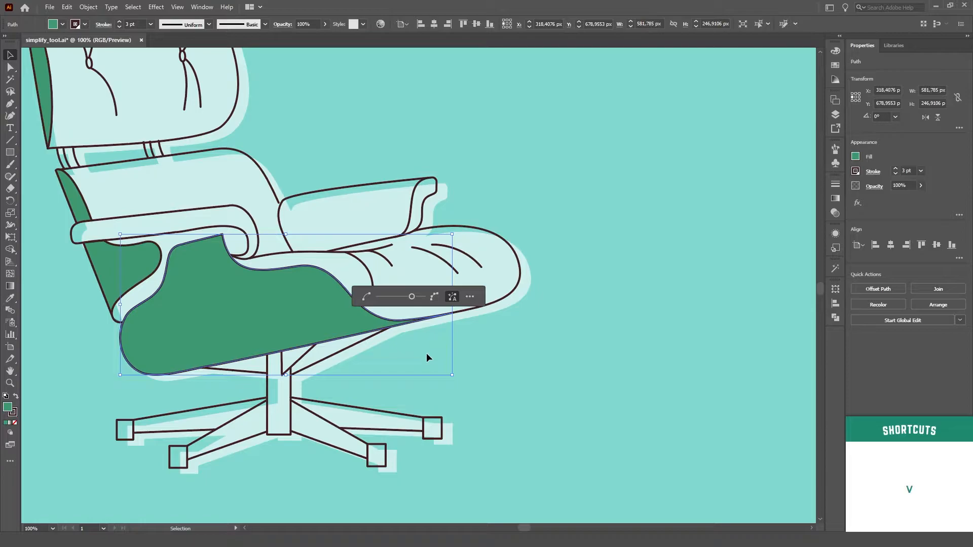
pyautogui.moveTo(412, 296)
pyautogui.mouseDown()
pyautogui.moveTo(381, 297)
pyautogui.moveTo(417, 299)
pyautogui.mouseUp()
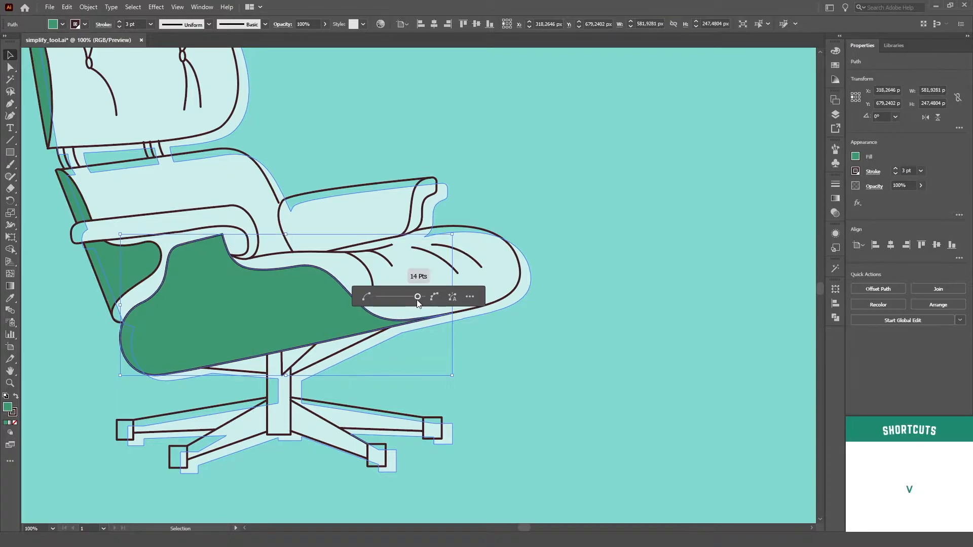
pyautogui.click(455, 299)
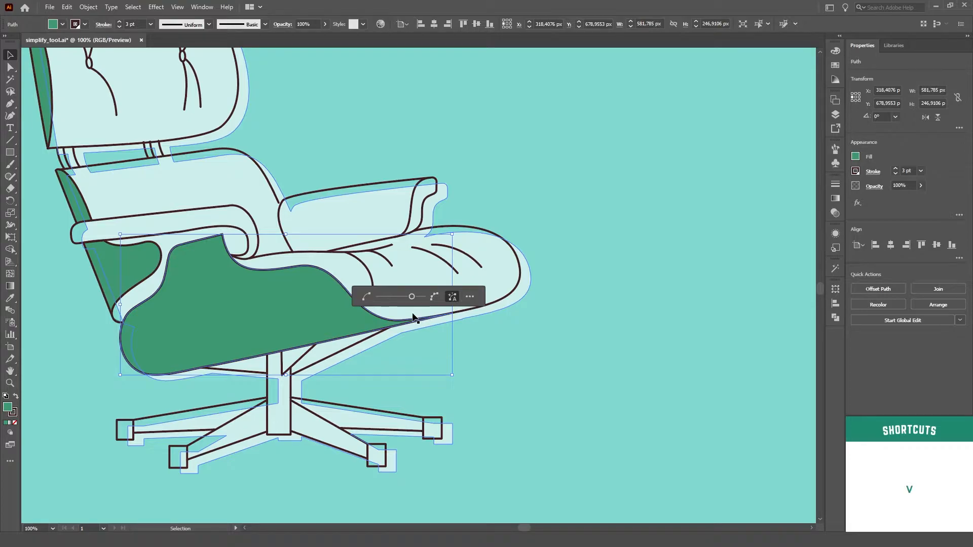
# Open the detailed Simplify options, reduce the simplify curve to 0%, and show the original path for comparison.
pyautogui.click(470, 298)
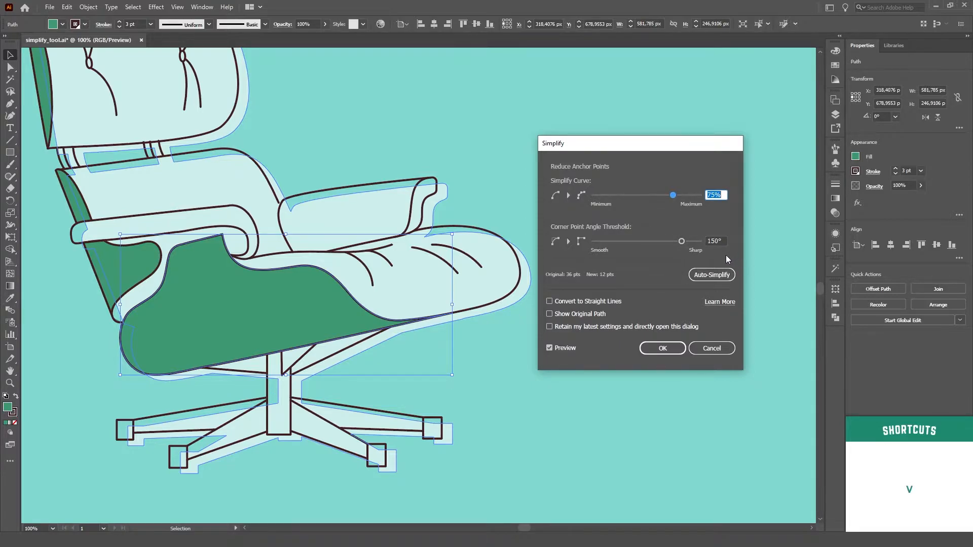
pyautogui.click(722, 275)
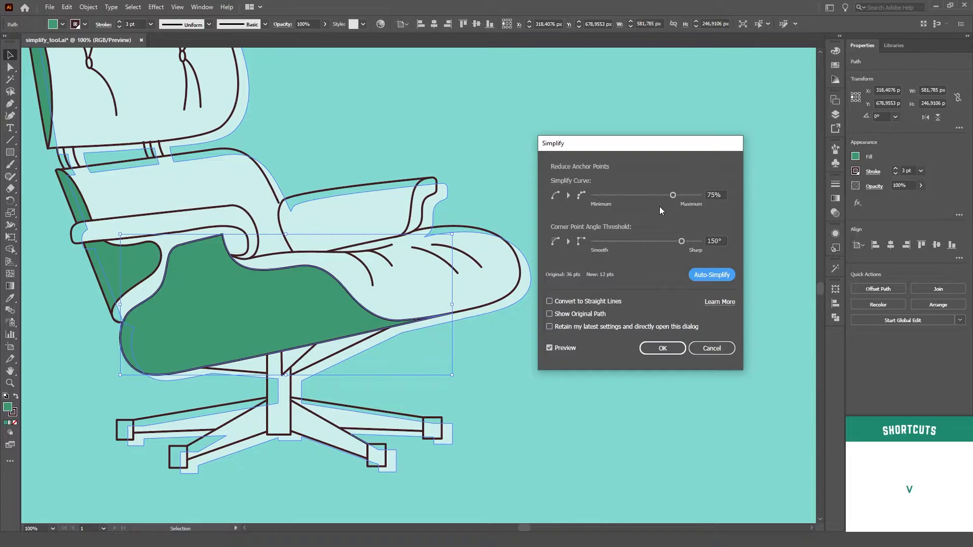
pyautogui.moveTo(673, 196); pyautogui.dragTo(592, 198)
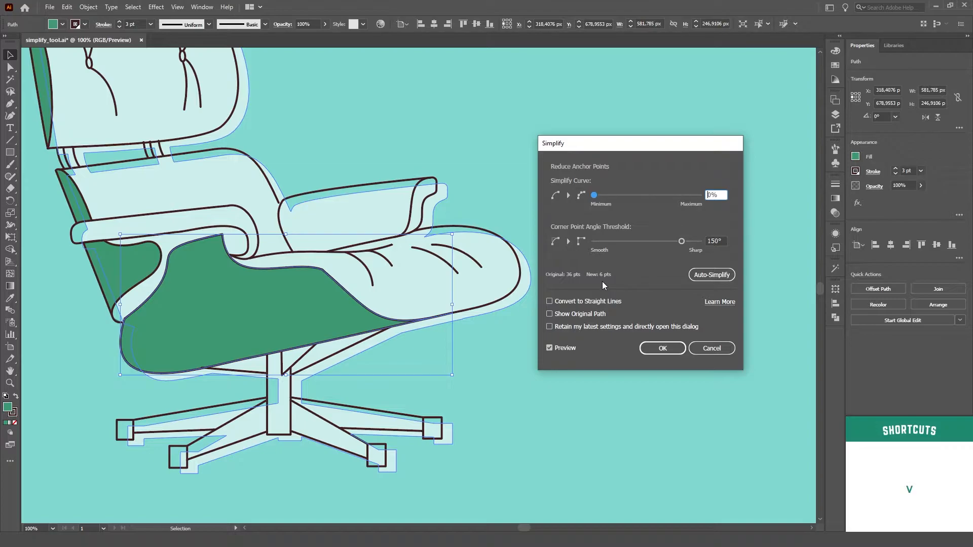
pyautogui.click(551, 314)
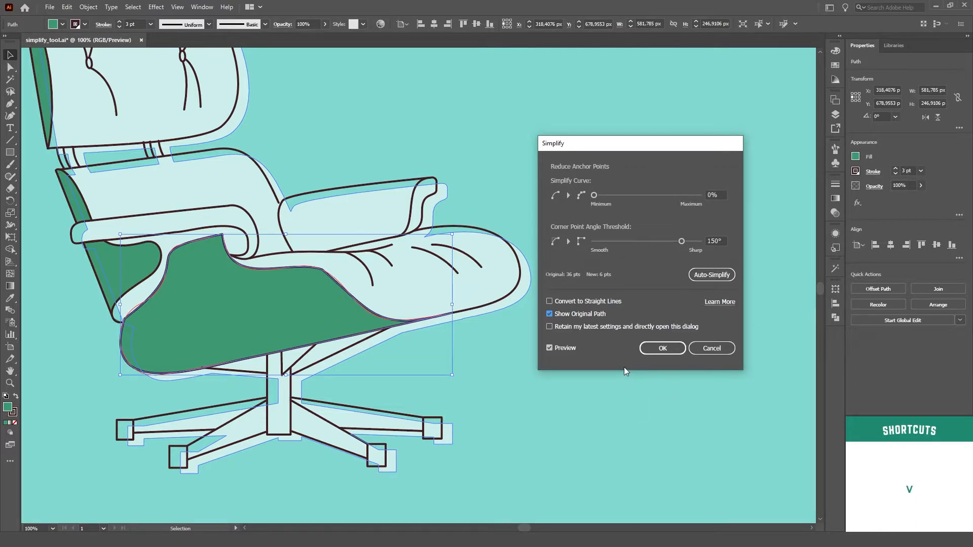
# Try different simplification amounts on the shell, ending with a 5% simplify curve and a 136° corner point angle threshold.
pyautogui.moveTo(594, 195); pyautogui.dragTo(677, 195)
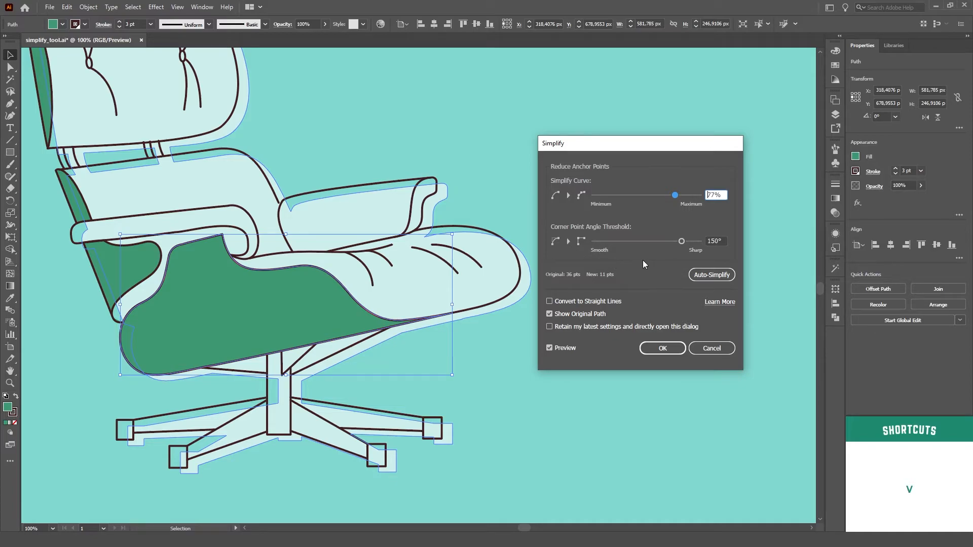
pyautogui.moveTo(675, 194); pyautogui.dragTo(598, 196)
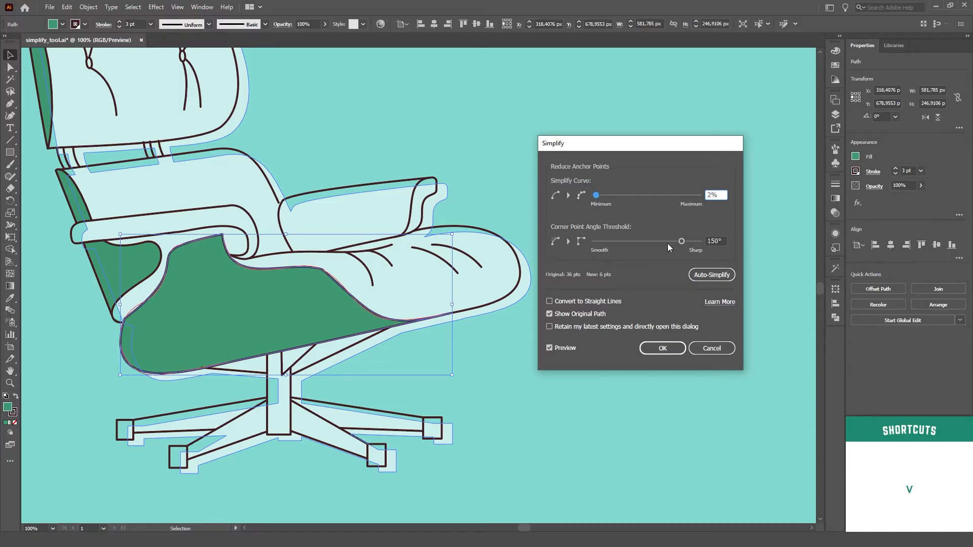
pyautogui.moveTo(686, 245); pyautogui.dragTo(645, 248)
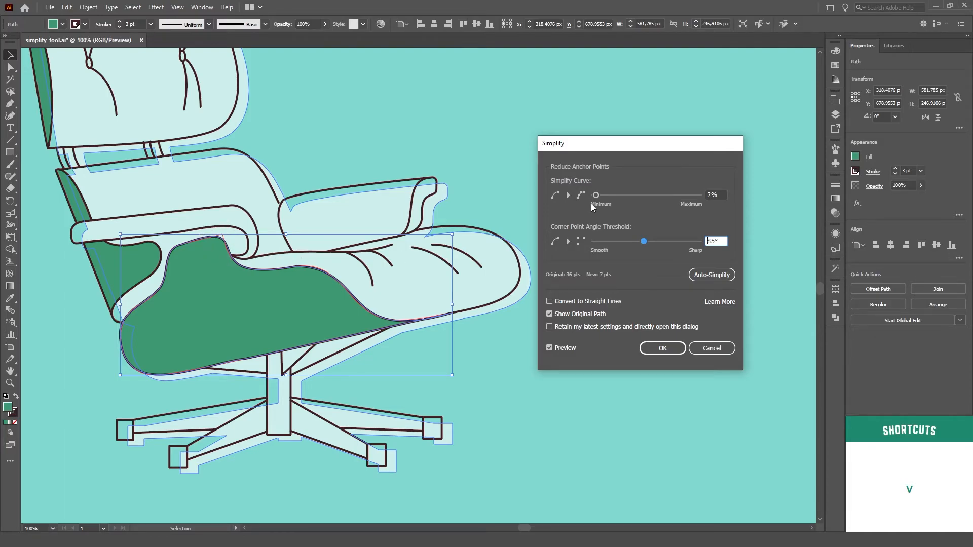
pyautogui.moveTo(597, 200)
pyautogui.mouseDown()
pyautogui.moveTo(680, 201)
pyautogui.moveTo(599, 200)
pyautogui.mouseUp()
pyautogui.moveTo(644, 241); pyautogui.dragTo(675, 241)
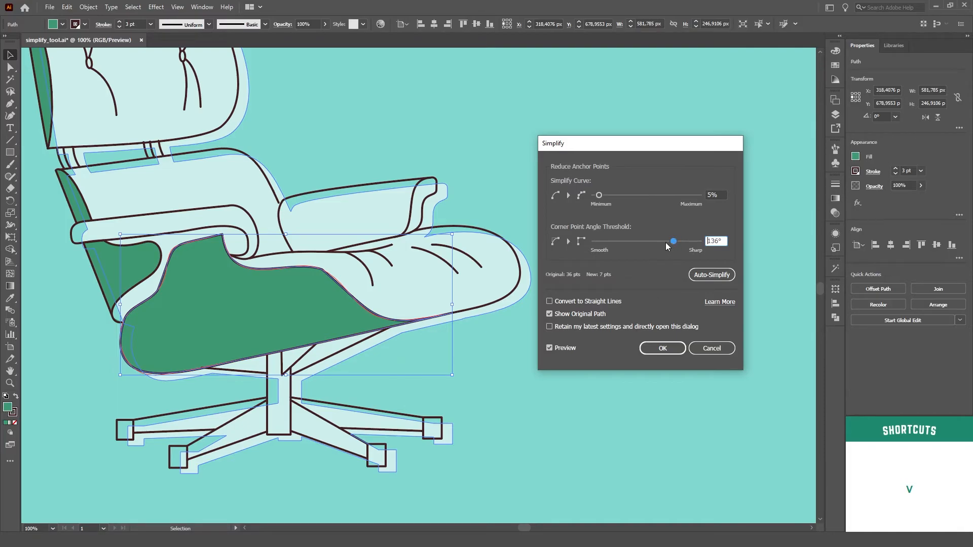
# Try converting the shell's path to straight lines with corner point angle thresholds of 0°, 47° and 31°.
pyautogui.click(567, 302)
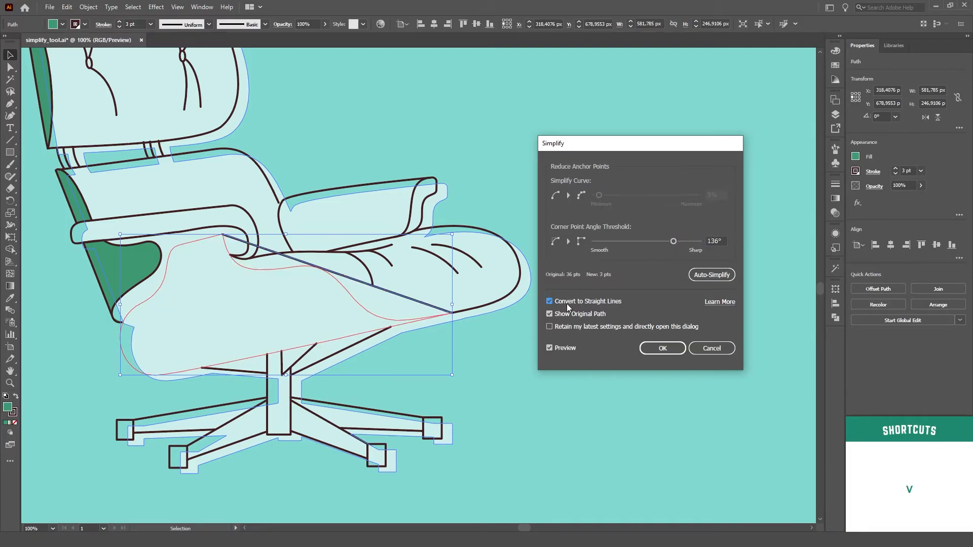
pyautogui.moveTo(673, 242); pyautogui.dragTo(621, 246)
pyautogui.moveTo(604, 241); pyautogui.dragTo(598, 245)
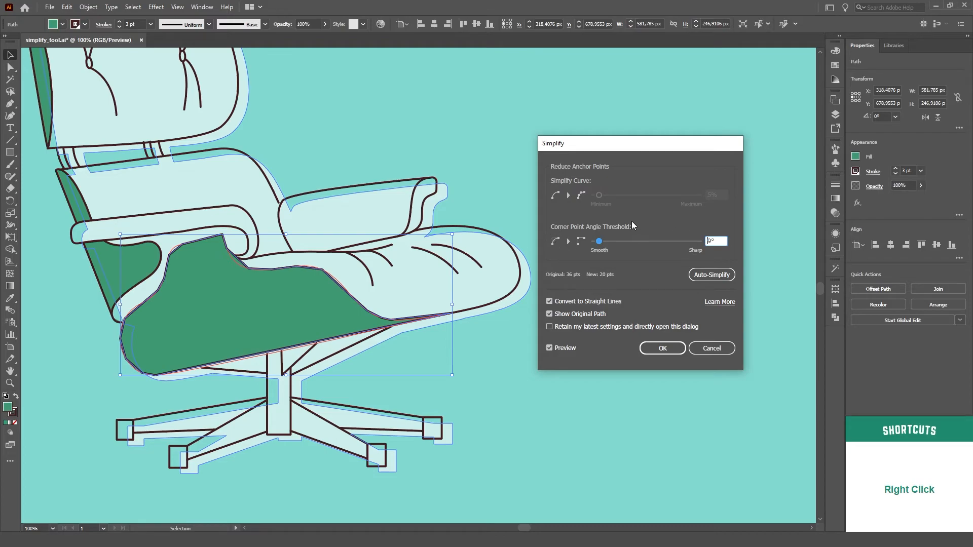
pyautogui.moveTo(601, 241); pyautogui.dragTo(624, 244)
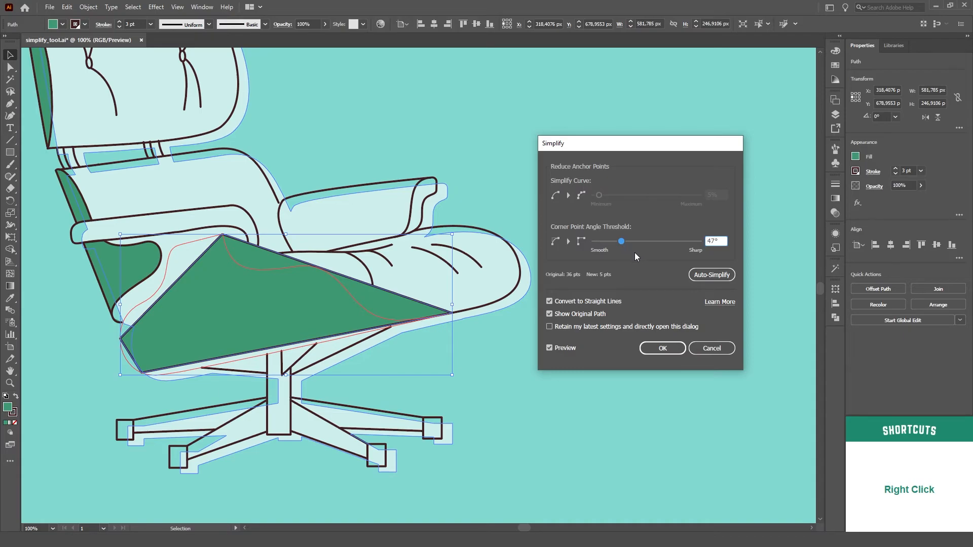
pyautogui.moveTo(623, 244); pyautogui.dragTo(610, 250)
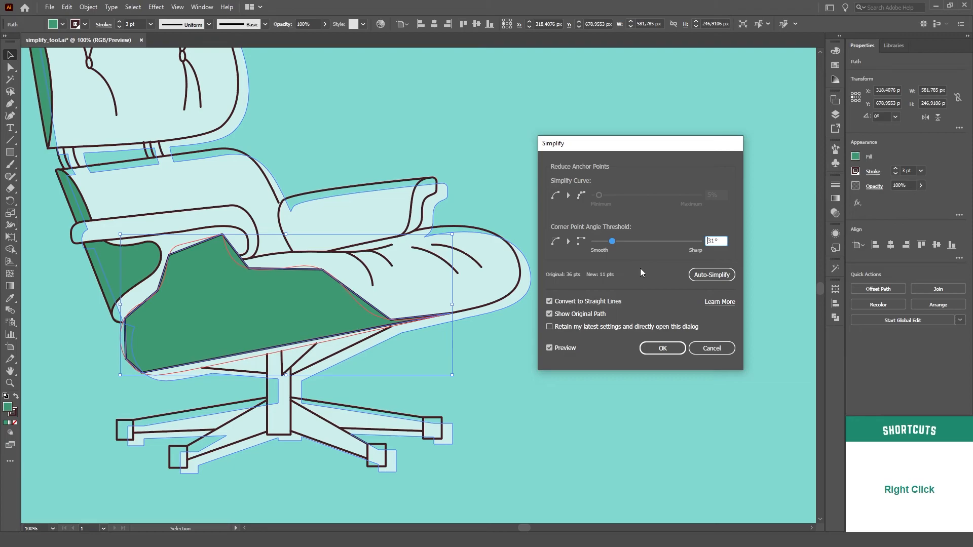
# Restore curved segments, raise the corner point angle threshold and simplify curve, and apply the simplification, showing the shell's remaining anchor points.
pyautogui.click(577, 302)
pyautogui.moveTo(612, 241); pyautogui.dragTo(663, 241)
pyautogui.moveTo(598, 195); pyautogui.dragTo(668, 195)
pyautogui.click(657, 349)
pyautogui.press('a')
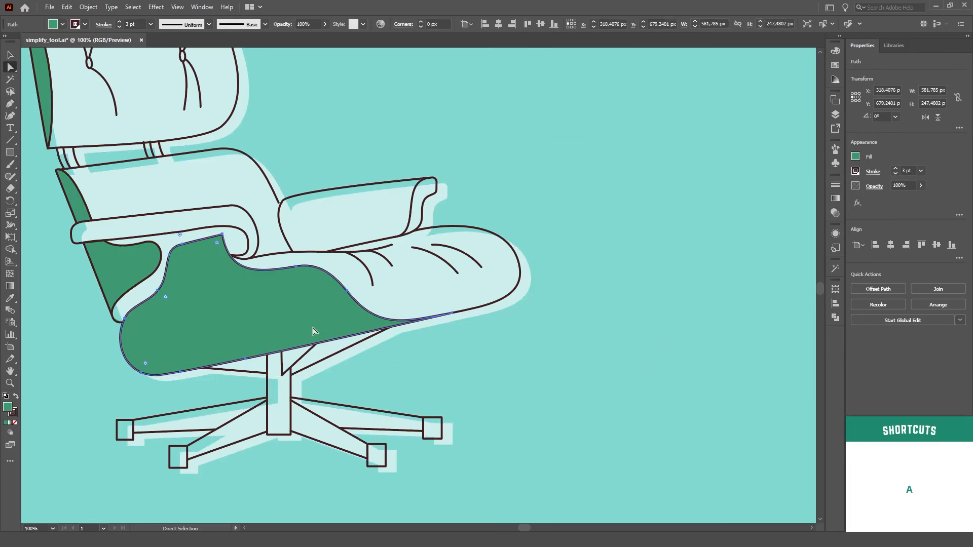